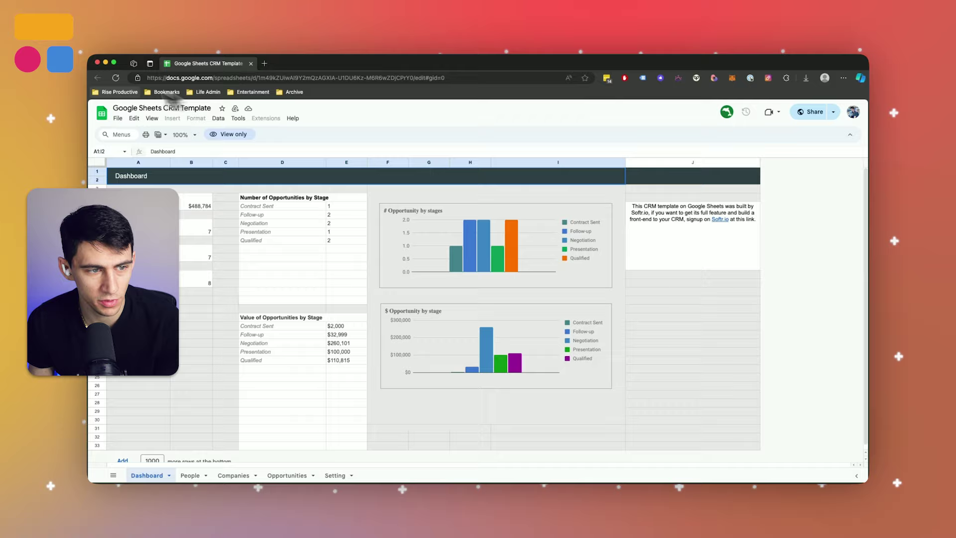
# - Make a copy of the CRM template without the 'Copy of' prefix in its name
pyautogui.click(118, 119)
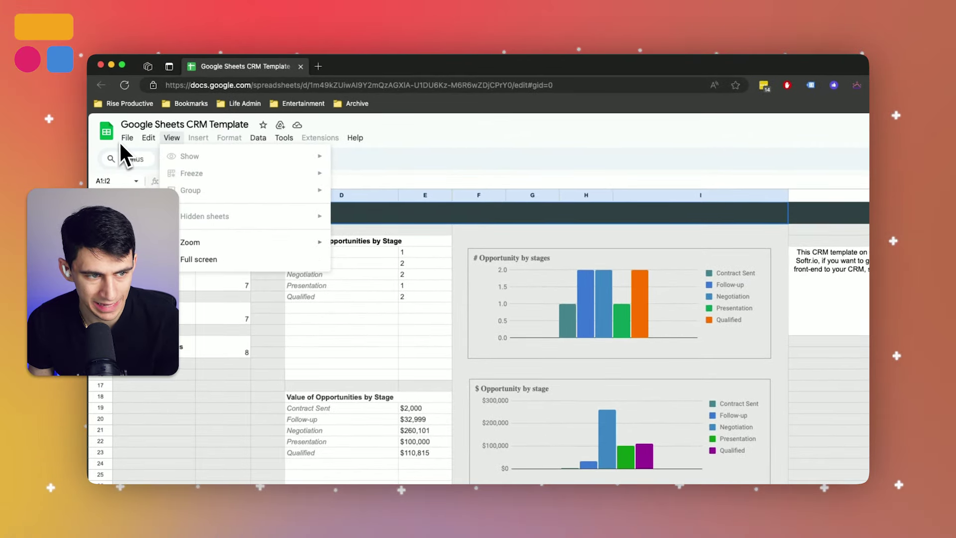
pyautogui.click(149, 191)
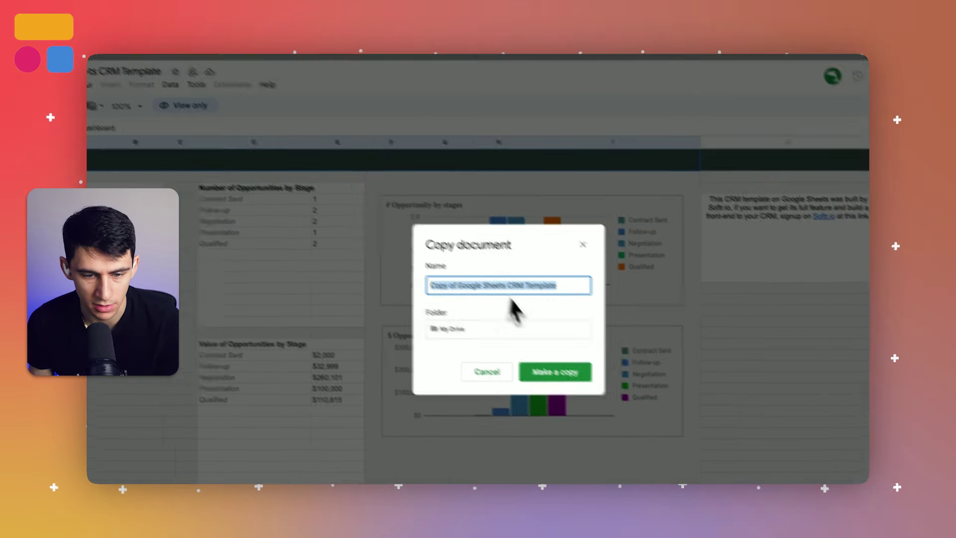
pyautogui.click(413, 260)
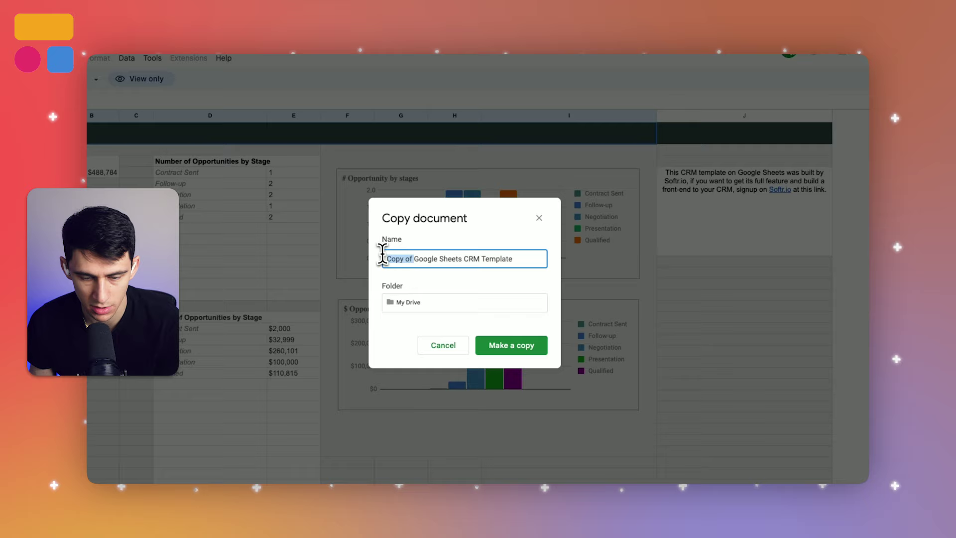
pyautogui.press('BackSpace')
pyautogui.press('Return')
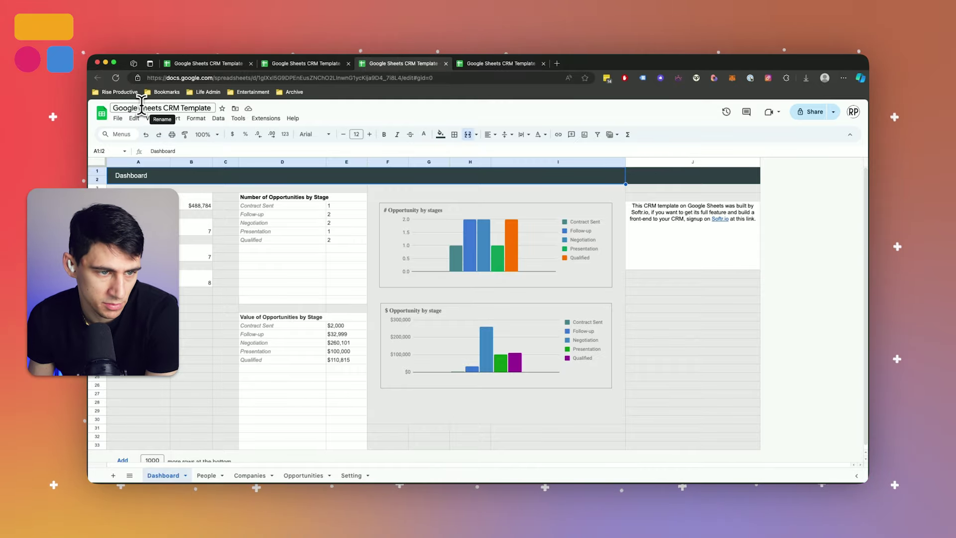
# - Rename the copied spreadsheet to 'CRM Template'
pyautogui.moveTo(160, 108); pyautogui.dragTo(116, 109)
pyautogui.press('BackSpace')
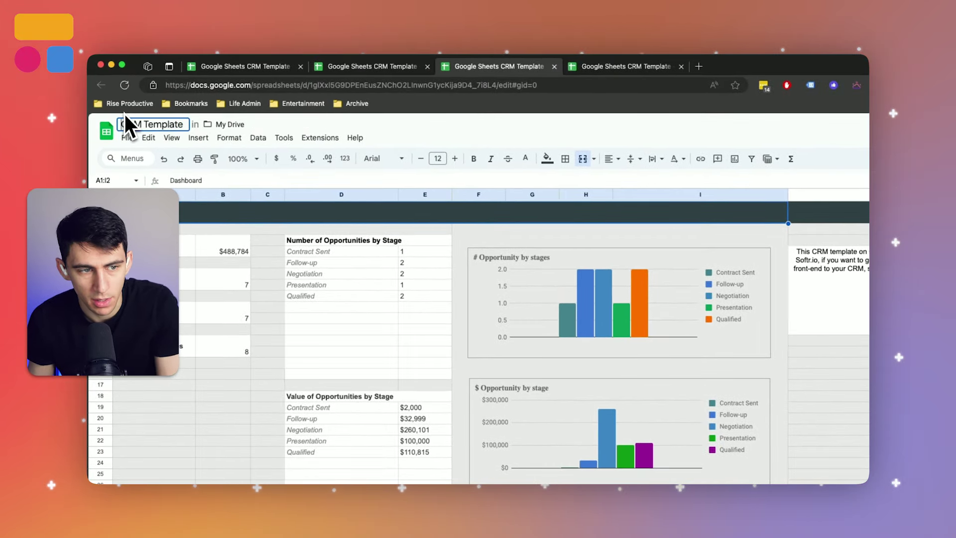
pyautogui.press('Return')
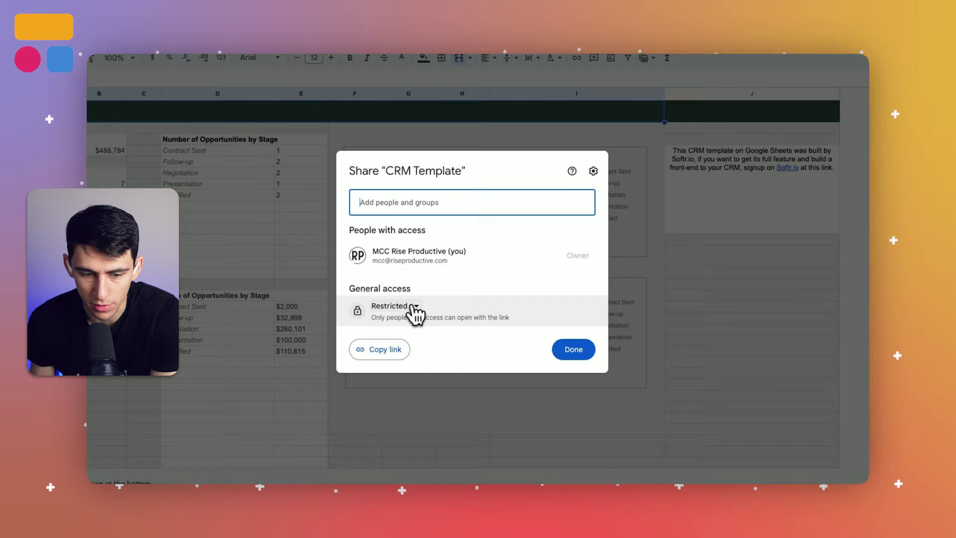
# - Share the spreadsheet so anyone with the link can access it
pyautogui.click(400, 307)
pyautogui.click(407, 398)
pyautogui.click(569, 350)
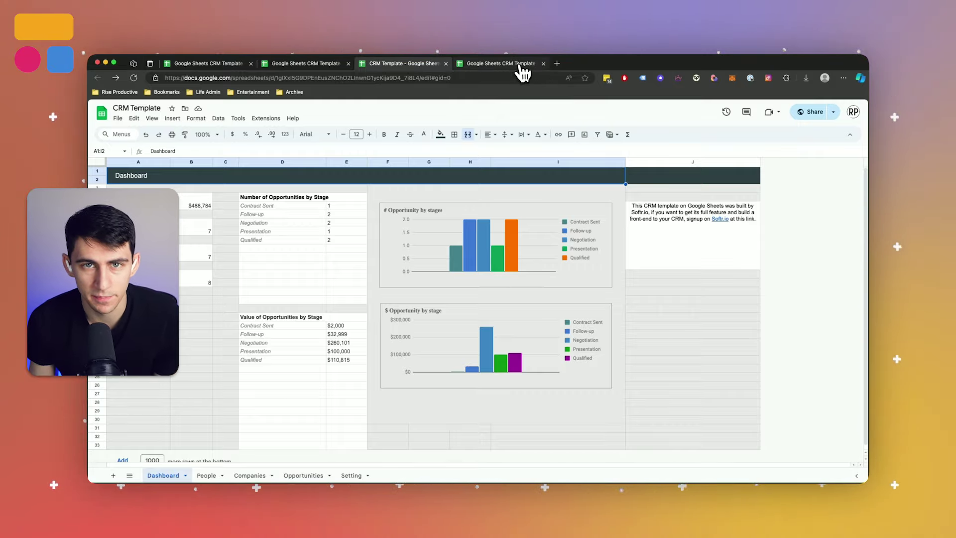
# - Review the Companies and Opportunities sheets, then return to the Dashboard sheet
pyautogui.click(249, 475)
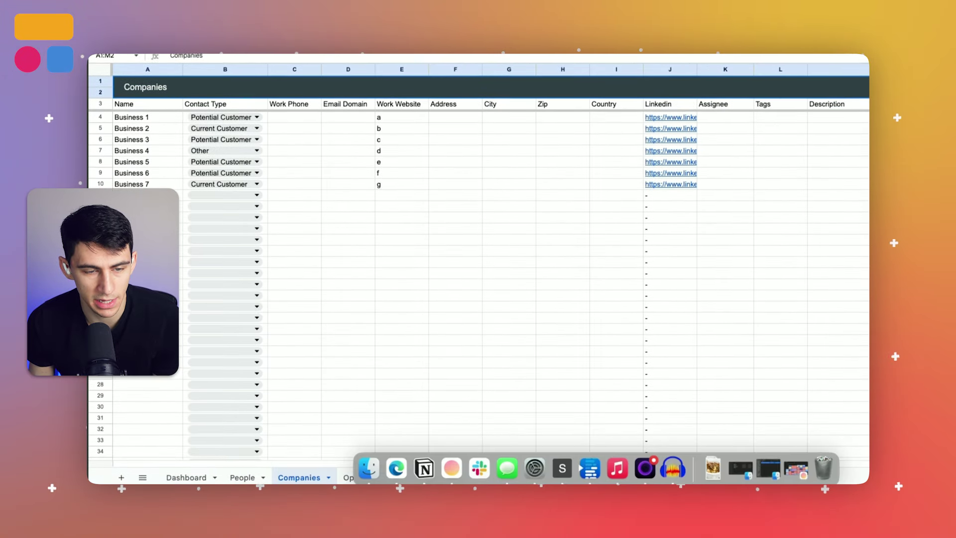
pyautogui.click(343, 475)
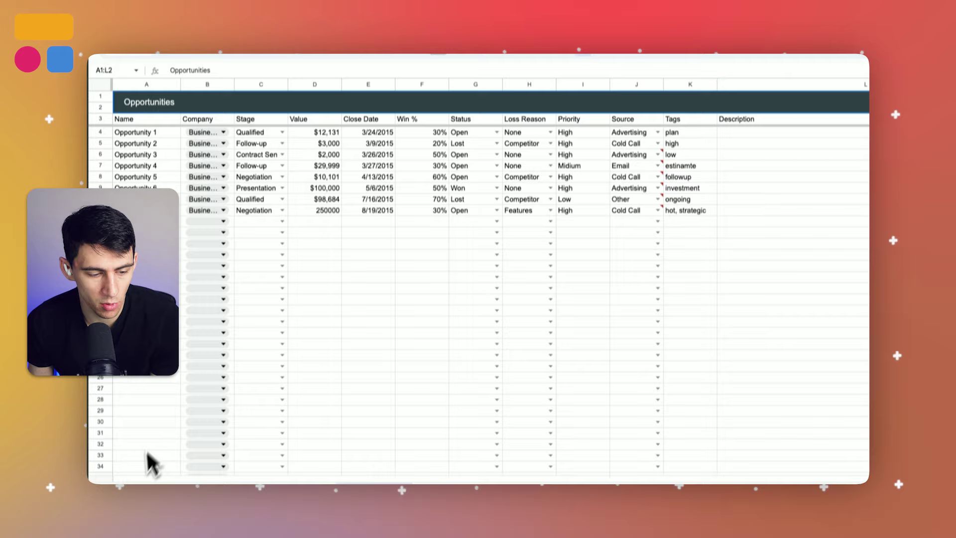
pyautogui.click(186, 478)
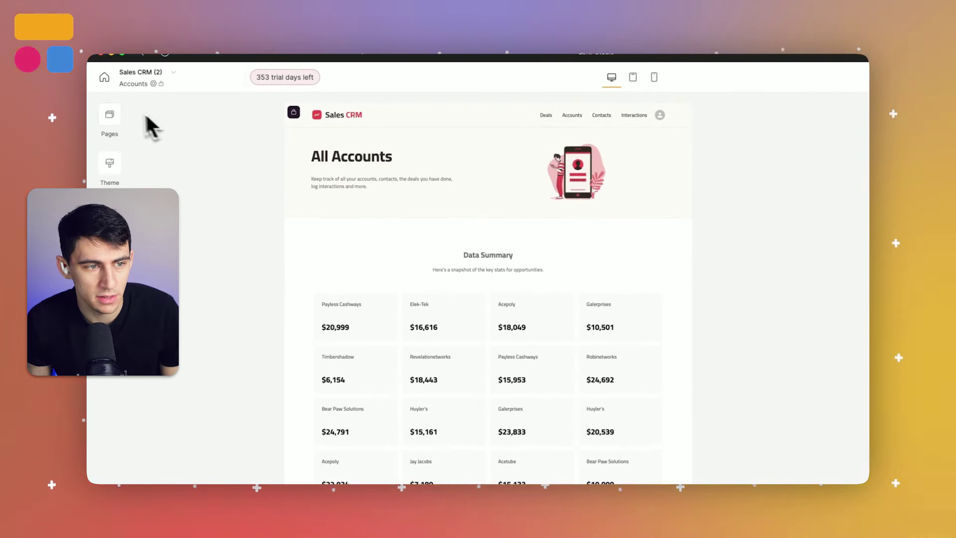
# - Create a new application from the Sales CRM template
pyautogui.click(104, 77)
pyautogui.click(396, 160)
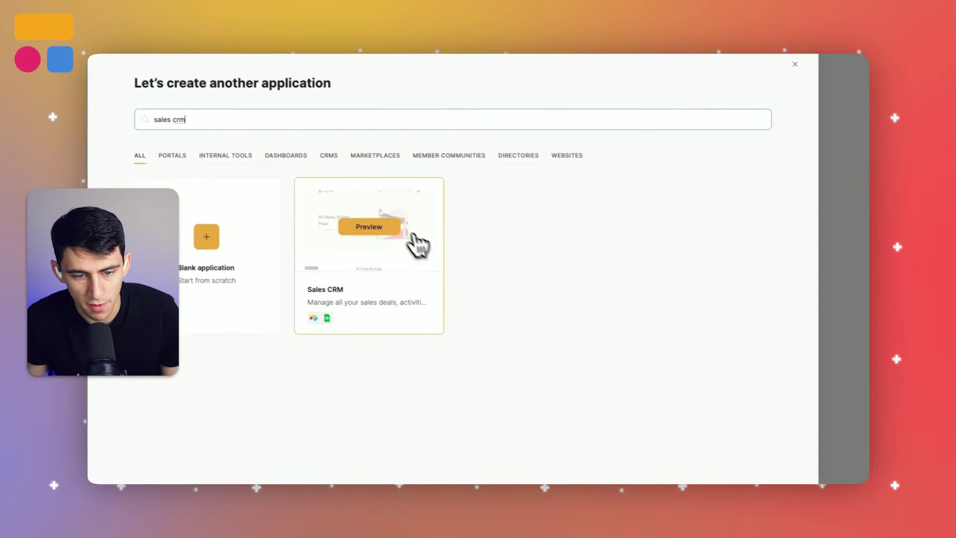
pyautogui.click(407, 228)
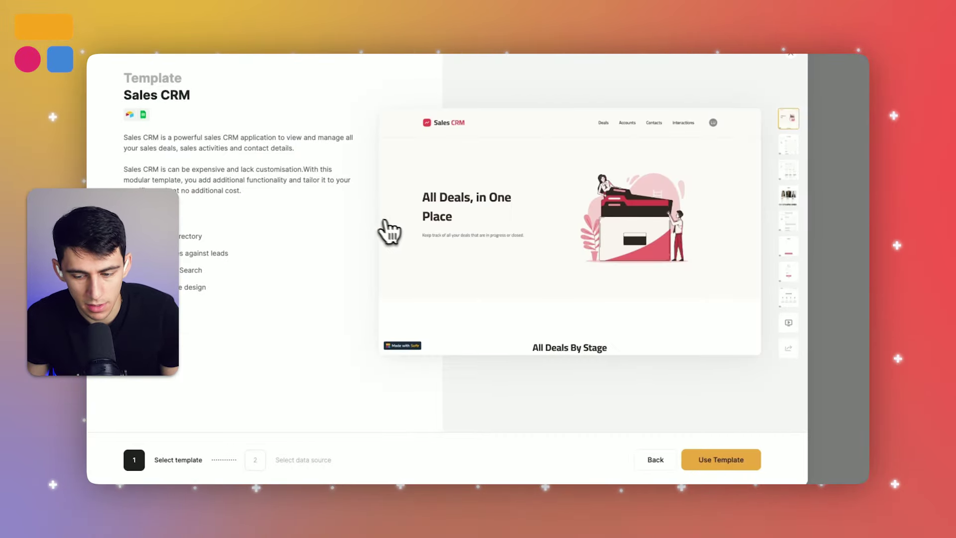
pyautogui.click(713, 459)
# - Add Google Sheets as a data source, continuing with the chosen Google account
pyautogui.click(258, 184)
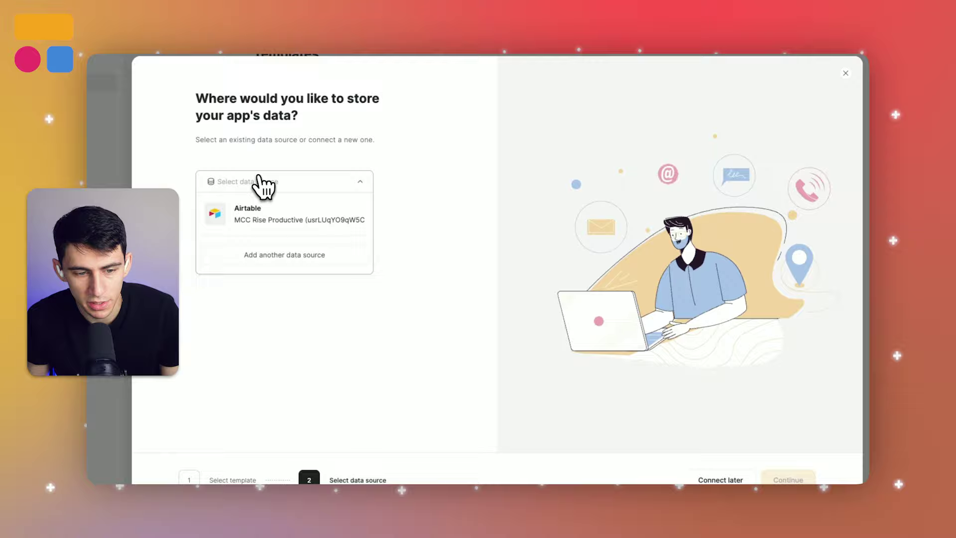
pyautogui.click(273, 258)
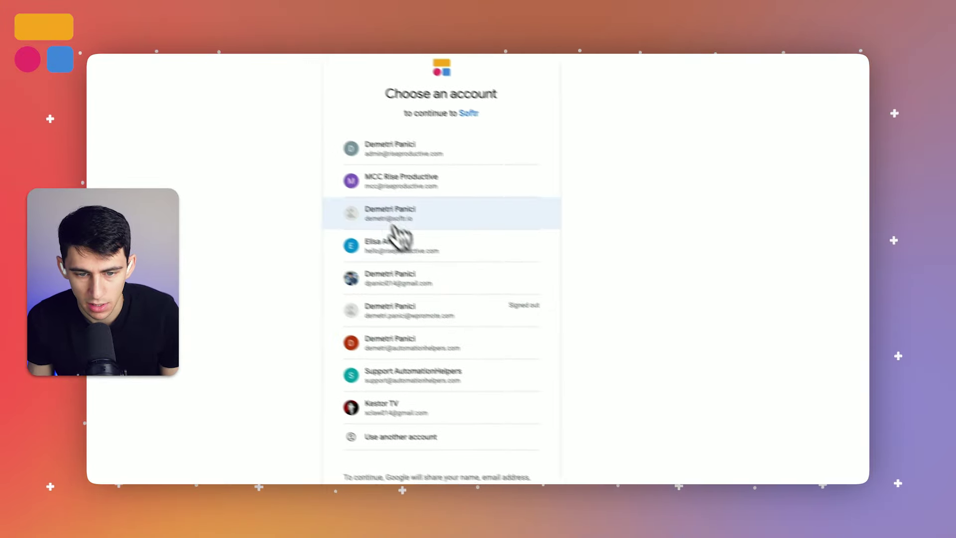
pyautogui.click(351, 163)
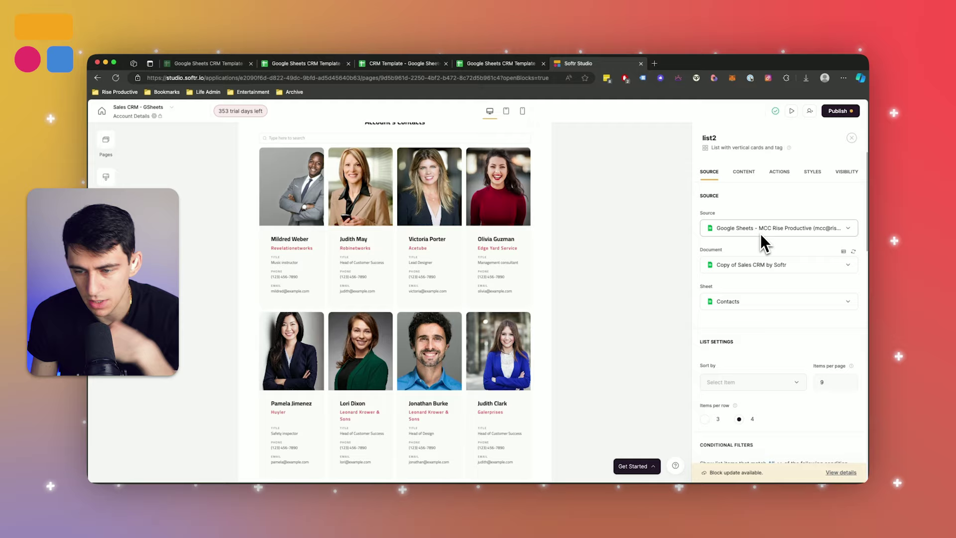
pyautogui.scroll(-2, 448, 299)
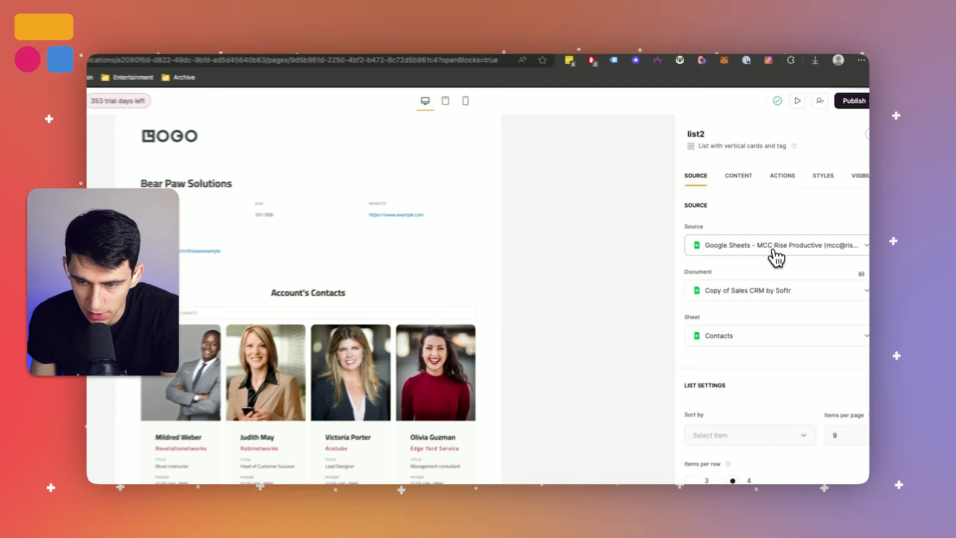
# - Point the Account's Contacts list to the CRM Template spreadsheet's People sheet
pyautogui.click(777, 257)
pyautogui.click(735, 307)
pyautogui.click(763, 302)
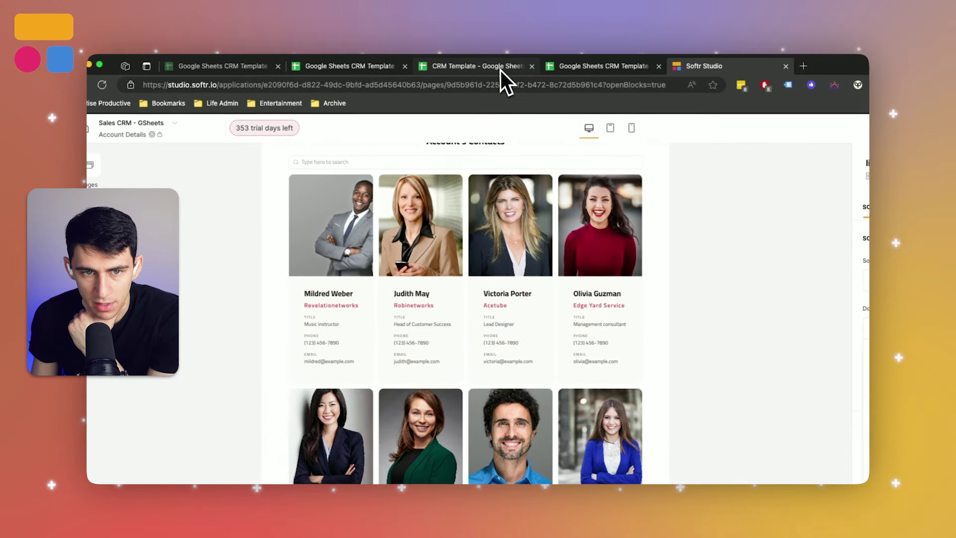
pyautogui.click(501, 70)
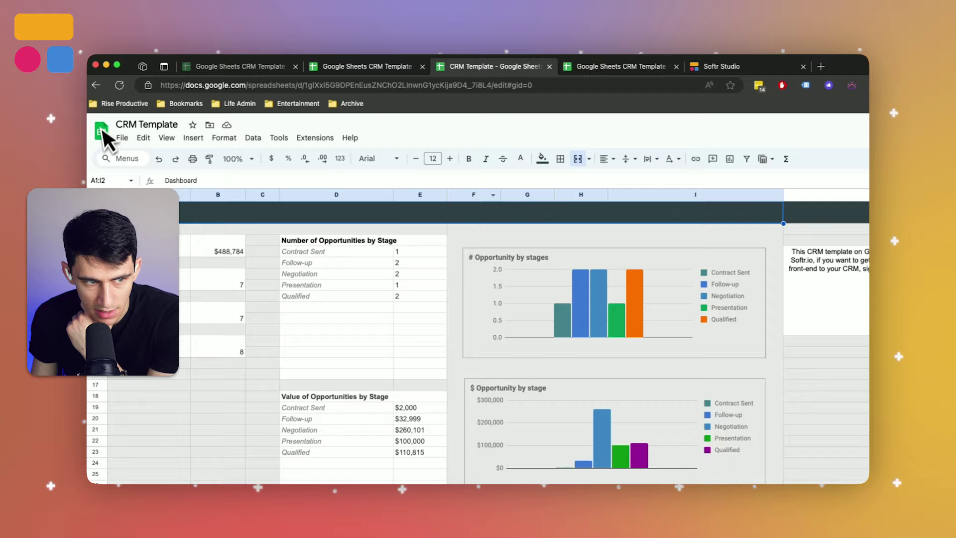
pyautogui.click(597, 68)
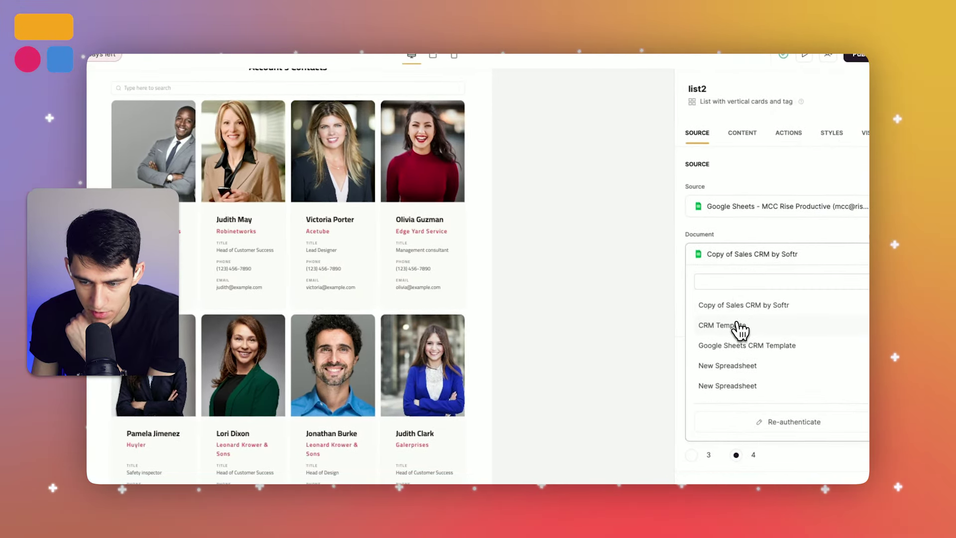
pyautogui.click(723, 327)
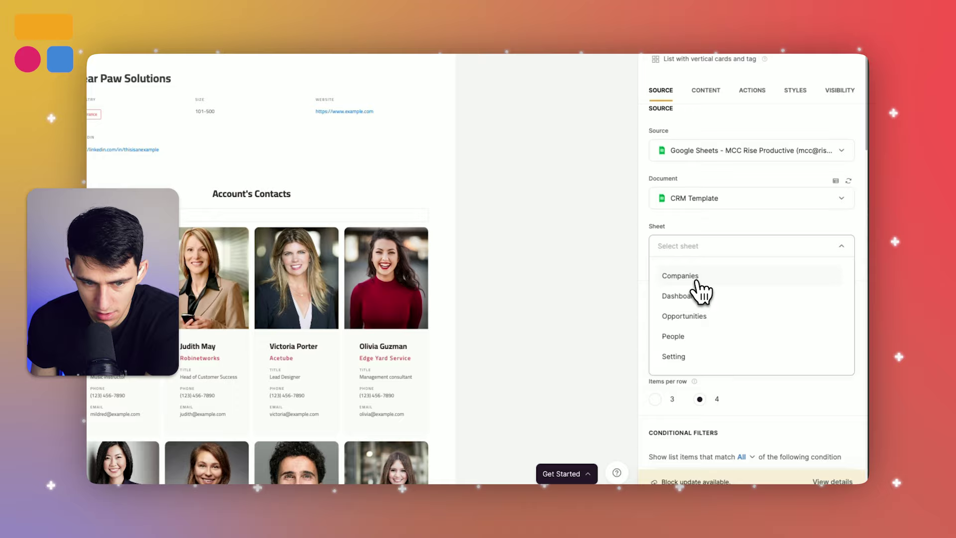
pyautogui.click(759, 384)
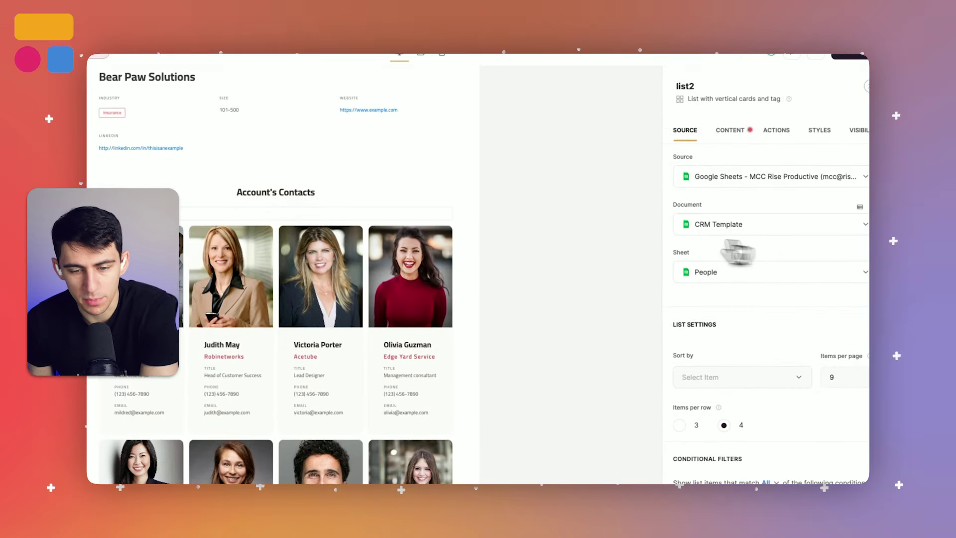
pyautogui.scroll(5, 530, 330)
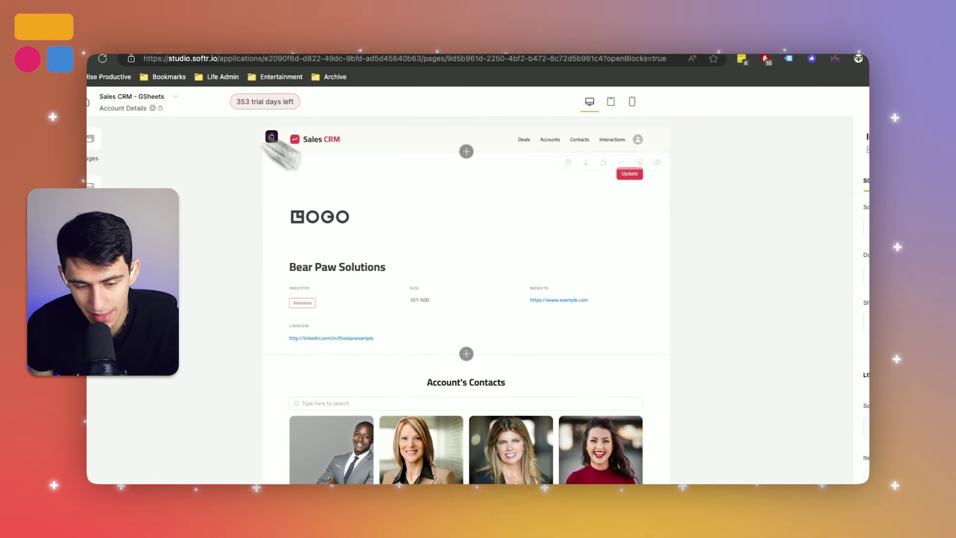
# - Connect the Contacts page list to the CRM Template People sheet
pyautogui.click(105, 150)
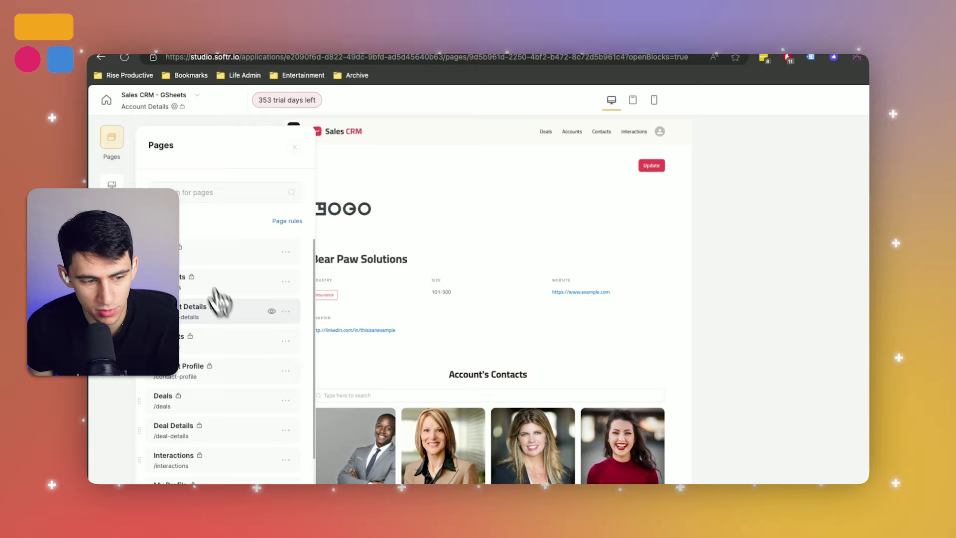
pyautogui.click(230, 340)
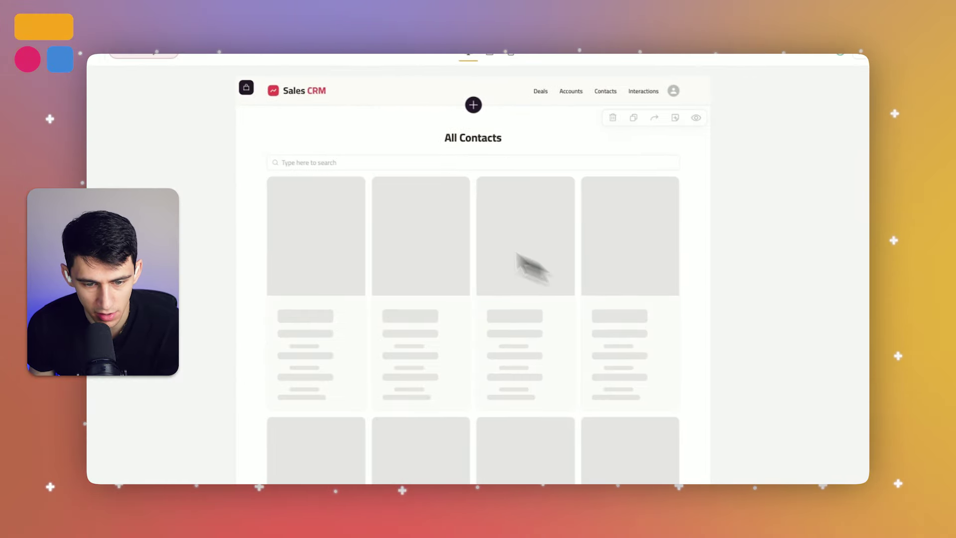
pyautogui.click(529, 267)
pyautogui.click(753, 254)
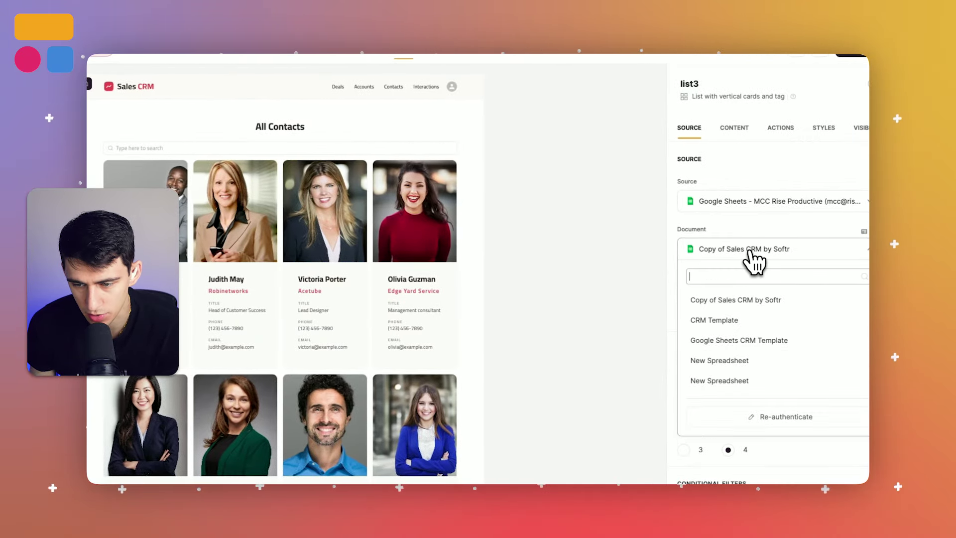
pyautogui.click(724, 321)
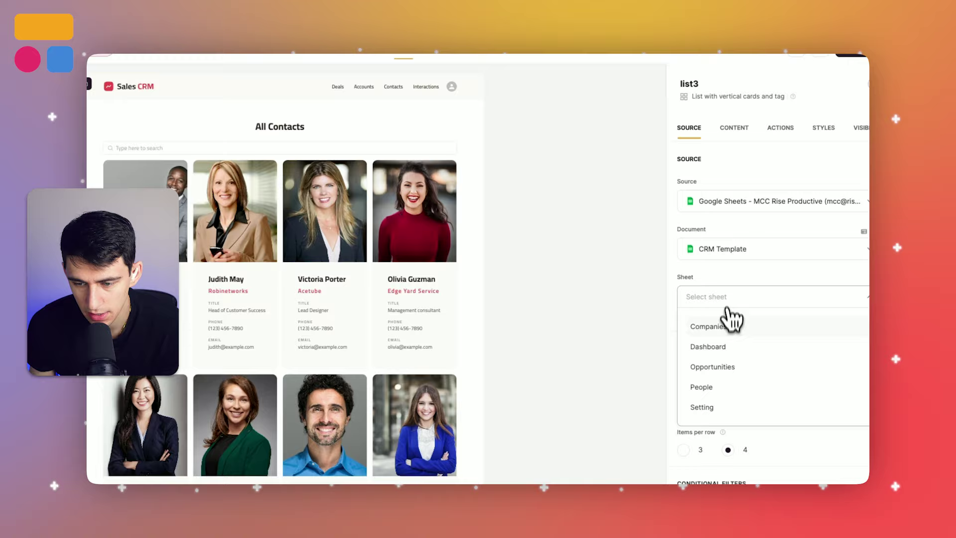
pyautogui.click(732, 386)
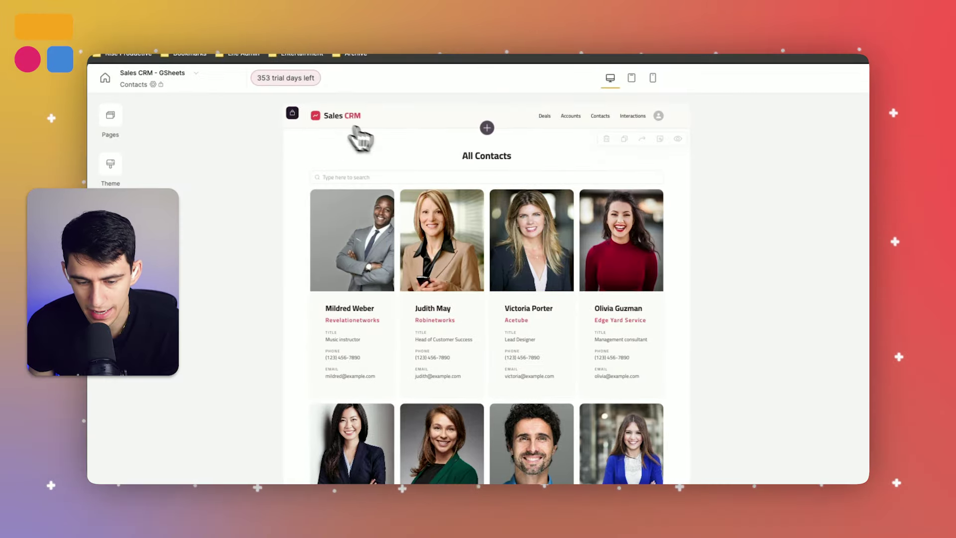
# - Connect the Deals page kanban to the CRM Template Opportunities sheet
pyautogui.click(261, 382)
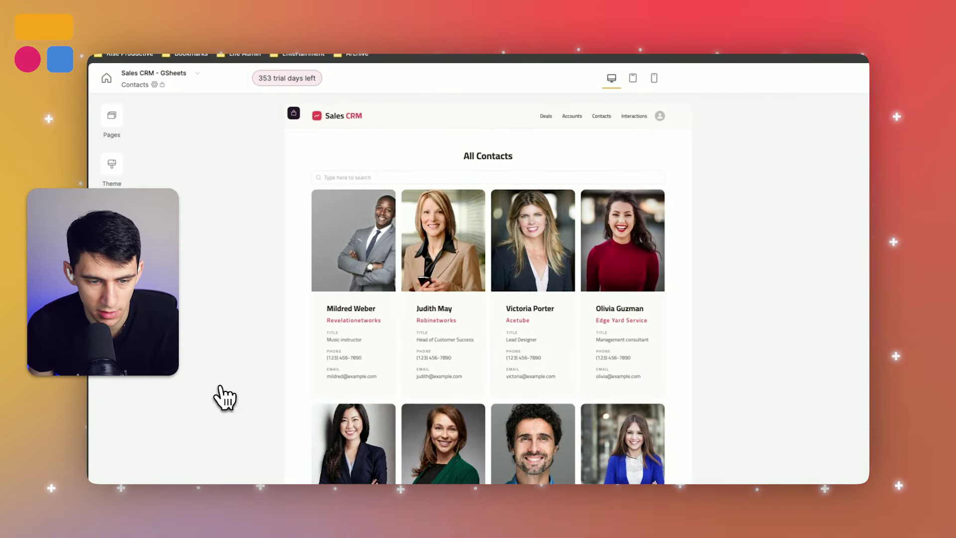
pyautogui.click(482, 326)
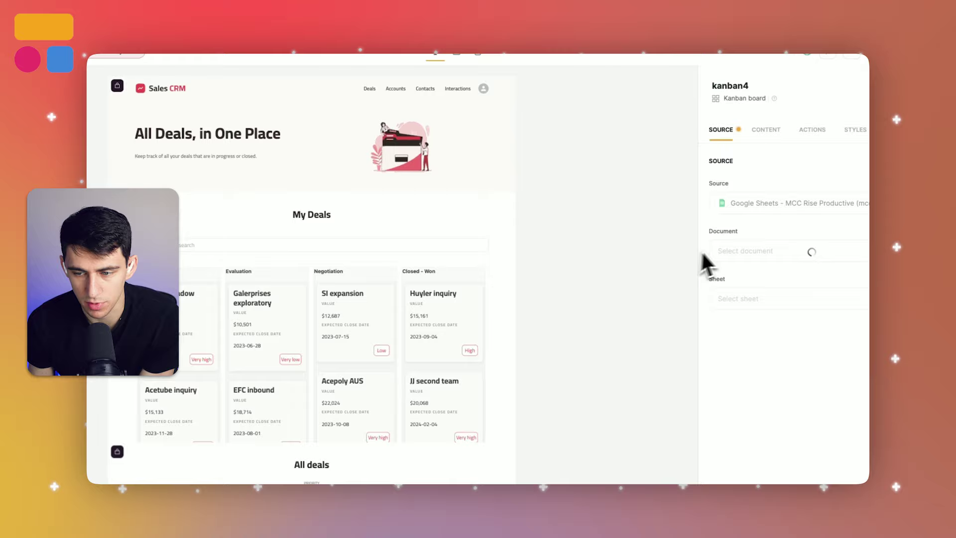
pyautogui.click(735, 253)
pyautogui.click(740, 327)
pyautogui.click(735, 292)
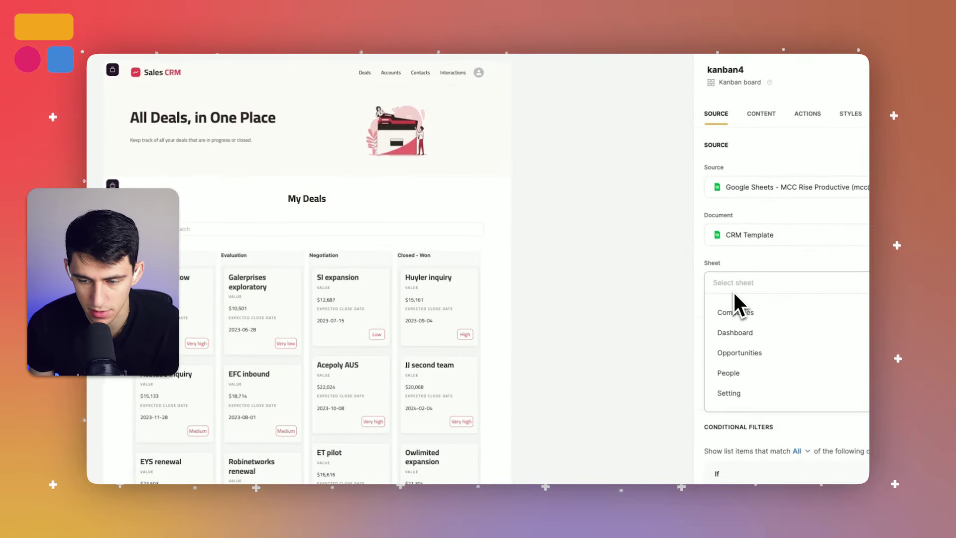
pyautogui.click(740, 351)
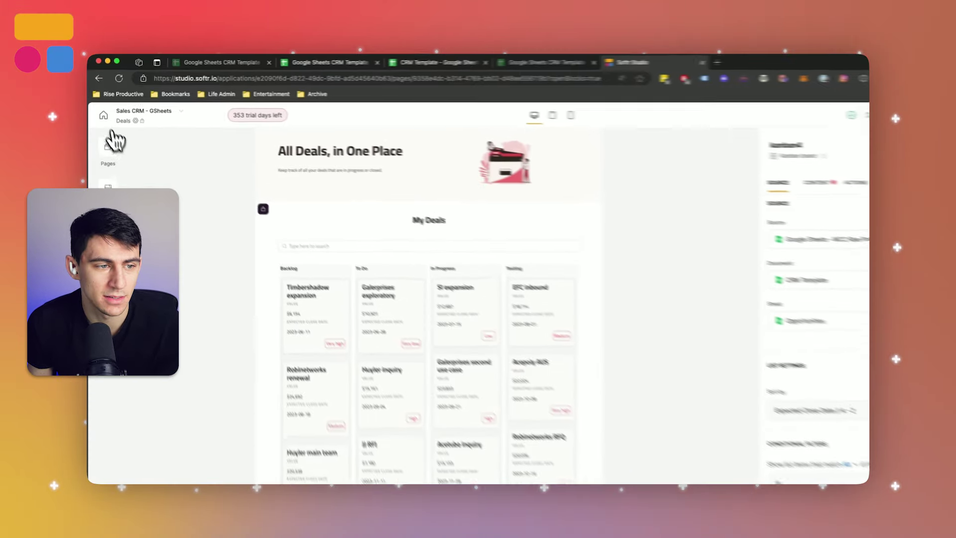
# - Review the home page welcome feature section's styles and feature items
pyautogui.click(114, 163)
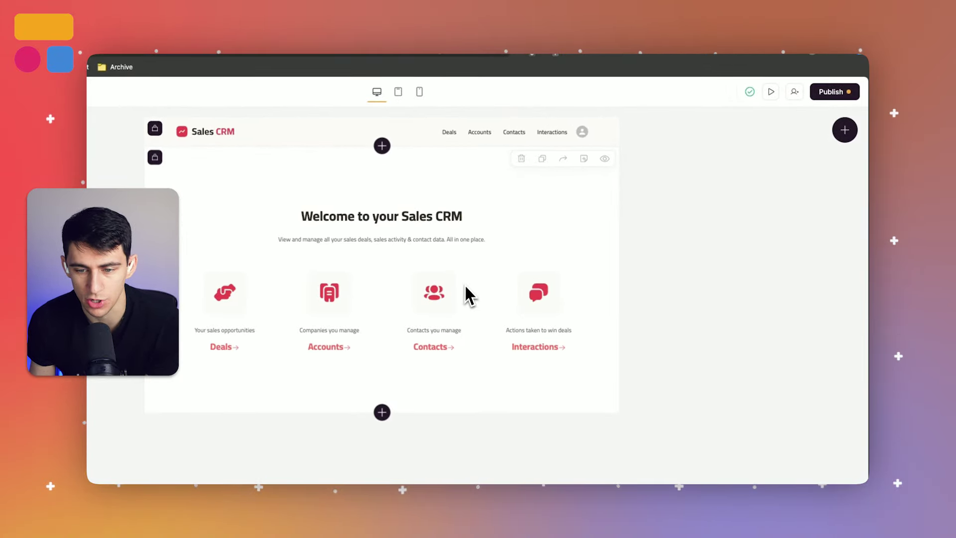
pyautogui.click(468, 296)
pyautogui.click(756, 172)
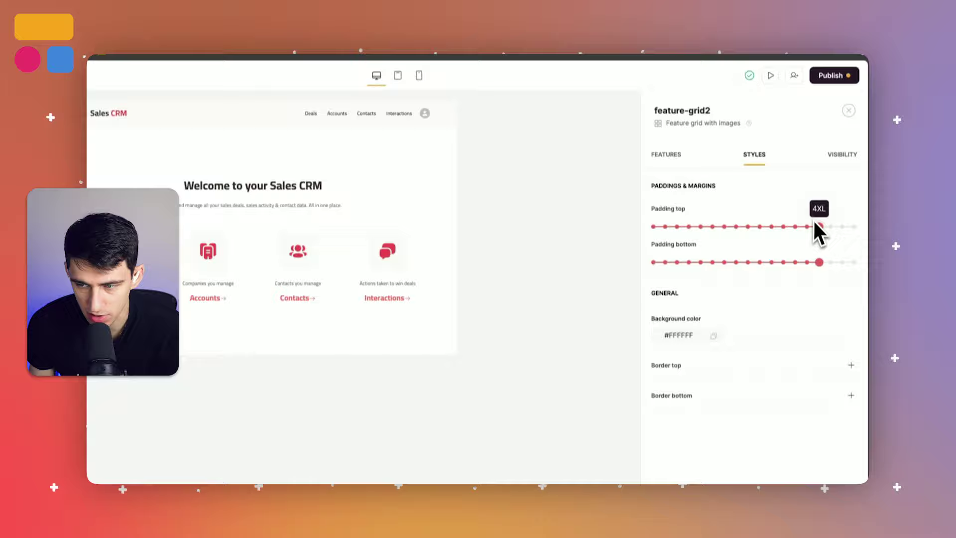
pyautogui.click(682, 142)
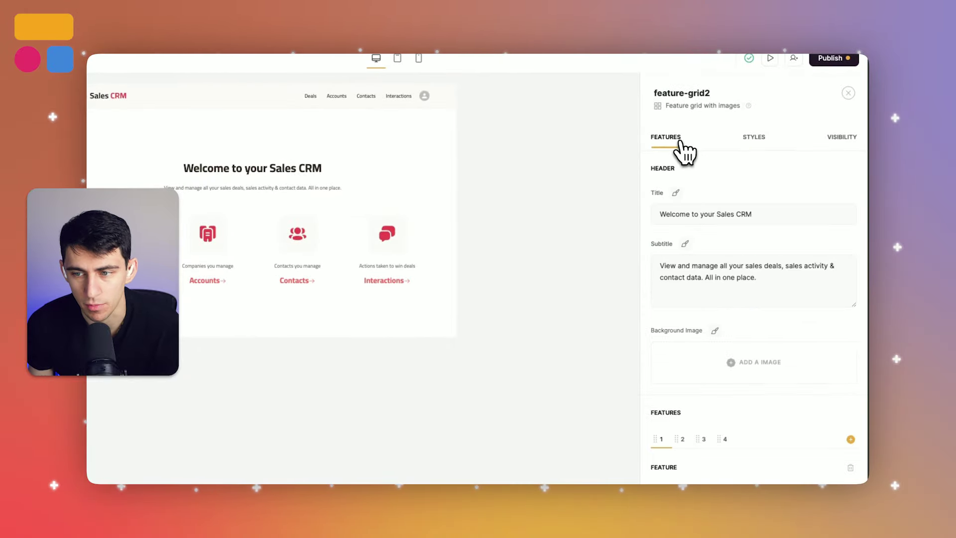
pyautogui.scroll(-3, 796, 381)
pyautogui.scroll(-5, 804, 412)
pyautogui.scroll(3, 757, 388)
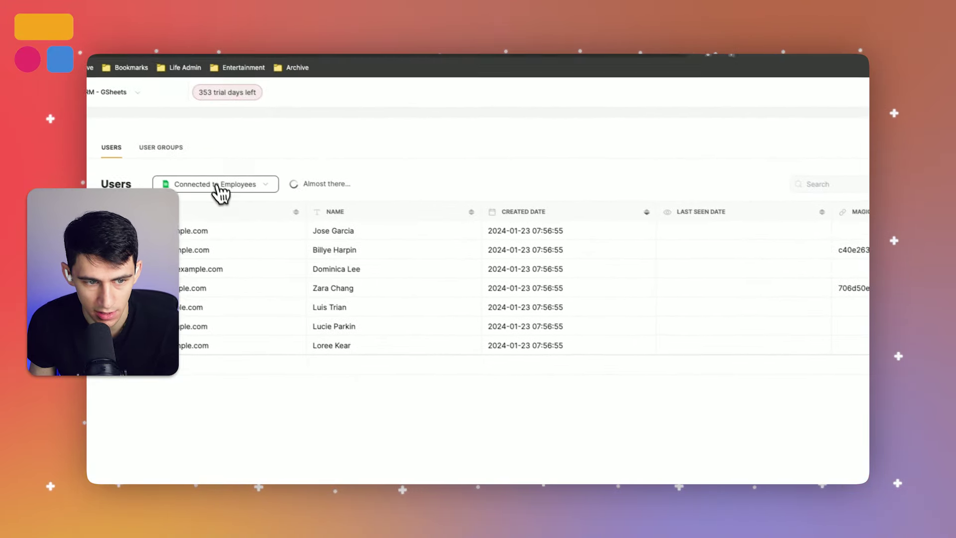
# - Check the Employees connection options and the Add user dialog's bulk CSV import
pyautogui.click(225, 192)
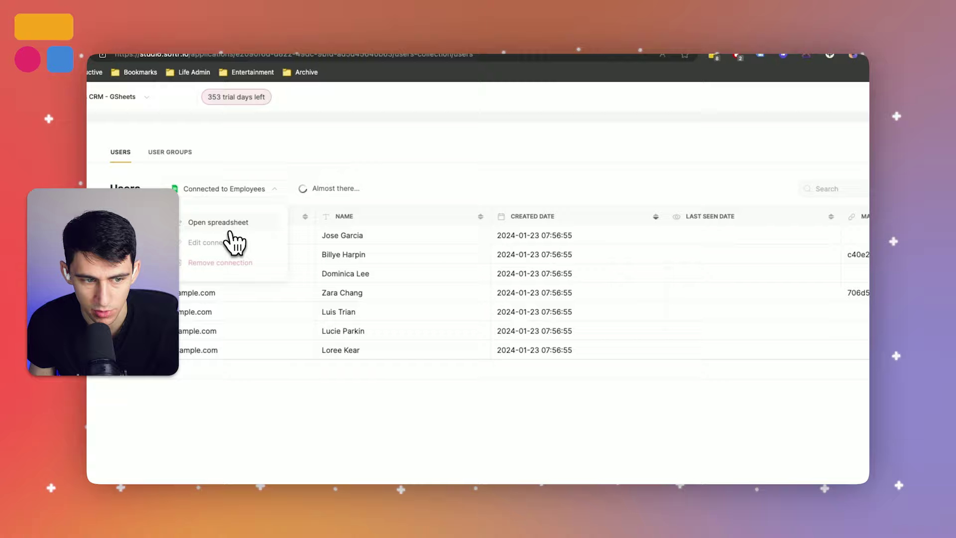
pyautogui.click(811, 195)
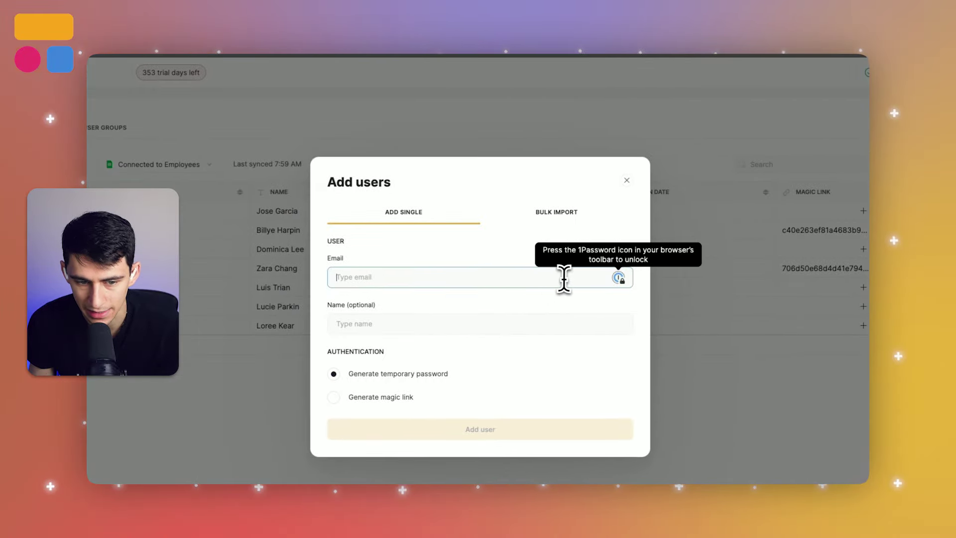
pyautogui.click(513, 242)
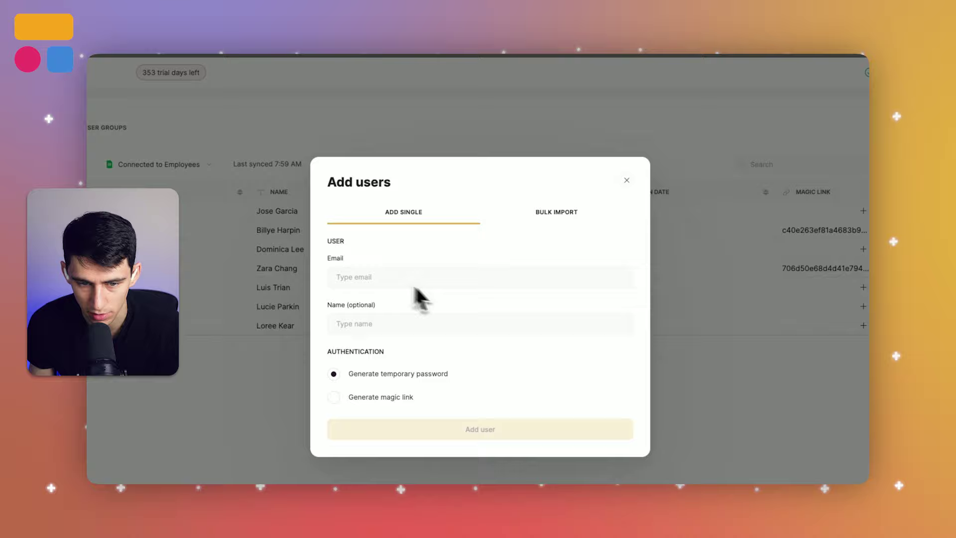
pyautogui.click(546, 216)
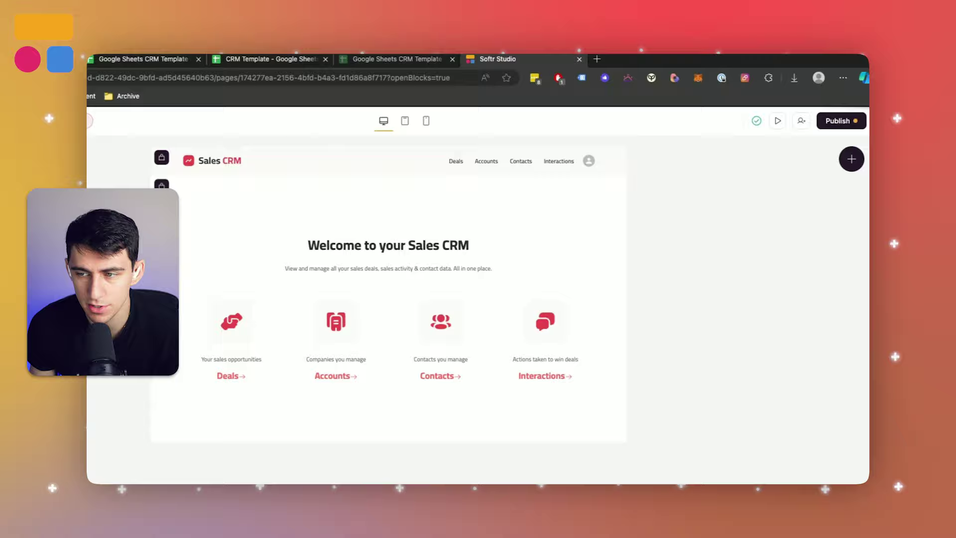
# - Publish the Sales CRM app live and briefly check it on its softr.app subdomain
pyautogui.moveTo(837, 120)
pyautogui.click(842, 142)
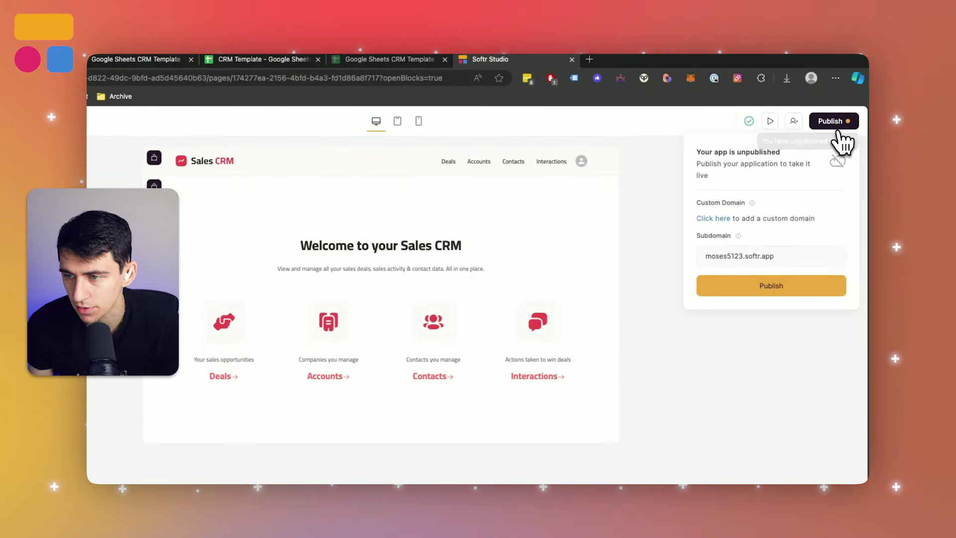
pyautogui.click(787, 289)
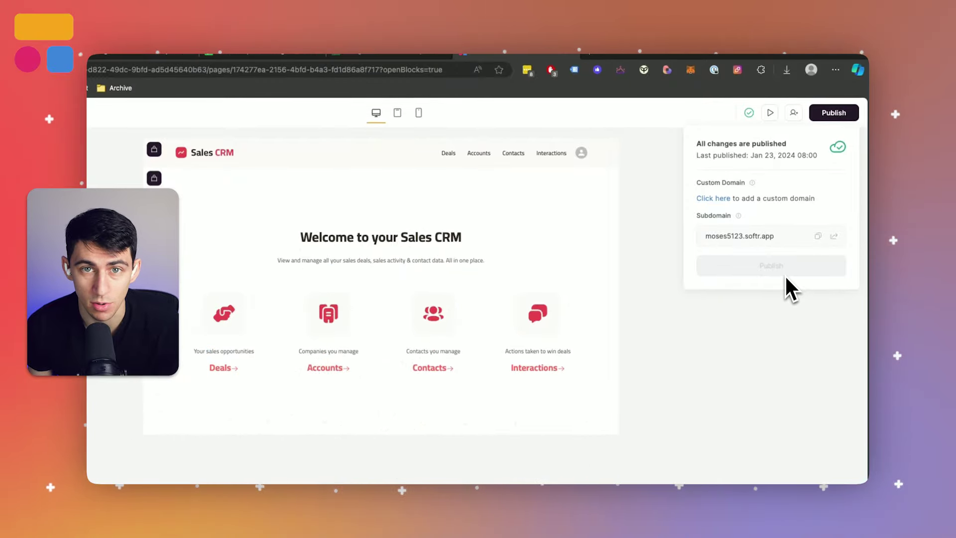
pyautogui.click(834, 236)
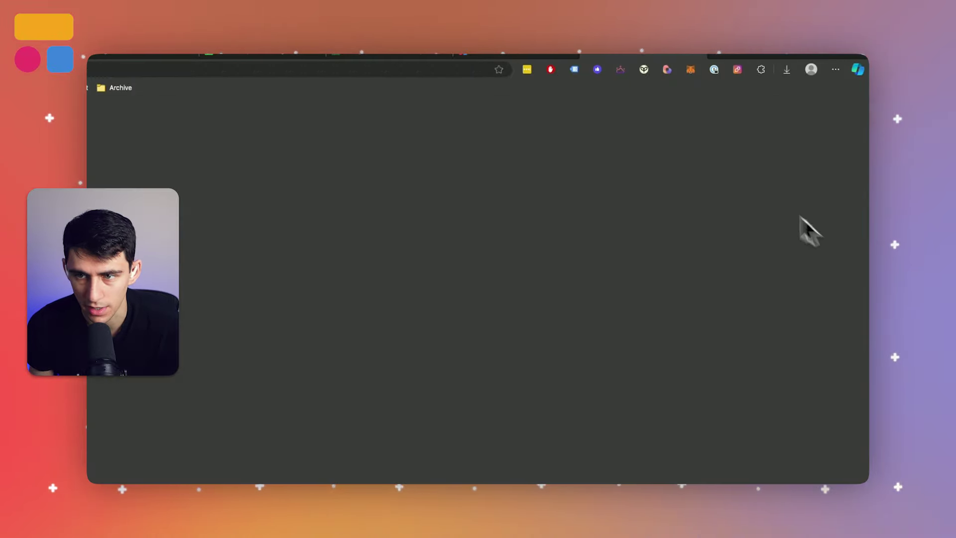
pyautogui.press('super+w')
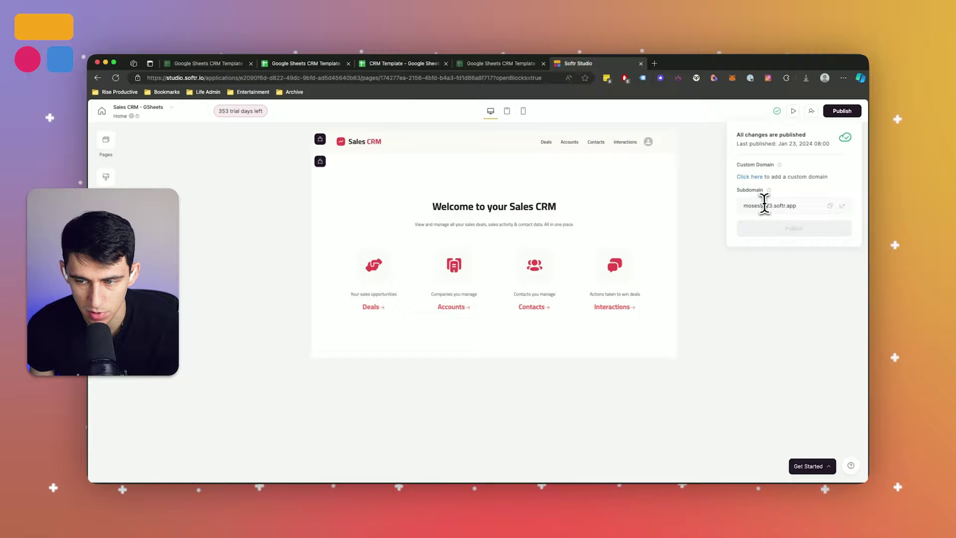